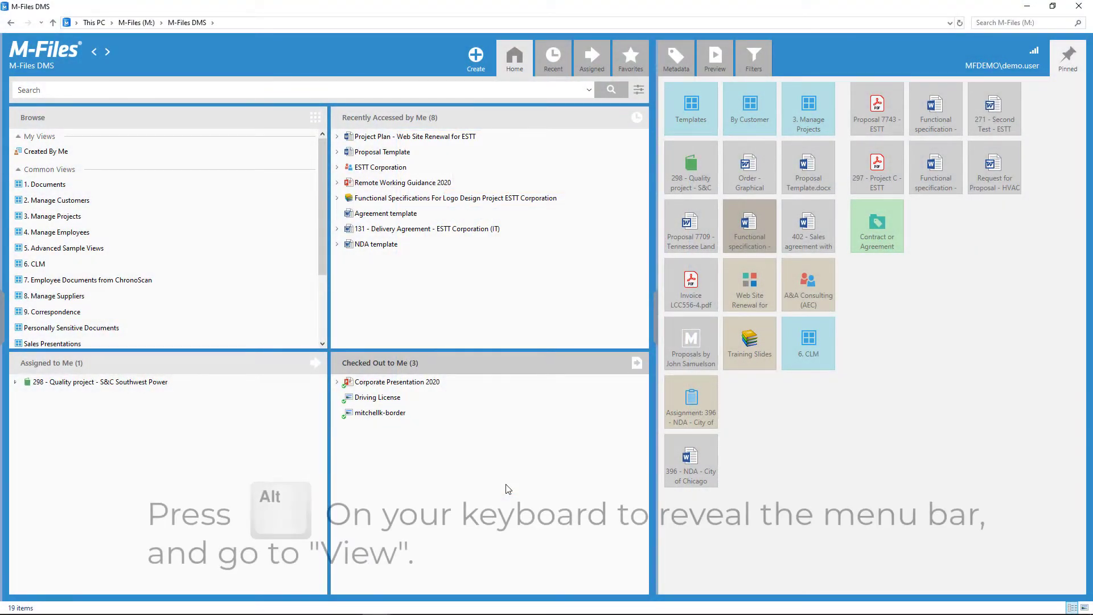
Step: Enable View > Show Annotations and create an annotation object for the Project Plan document
key(alt)
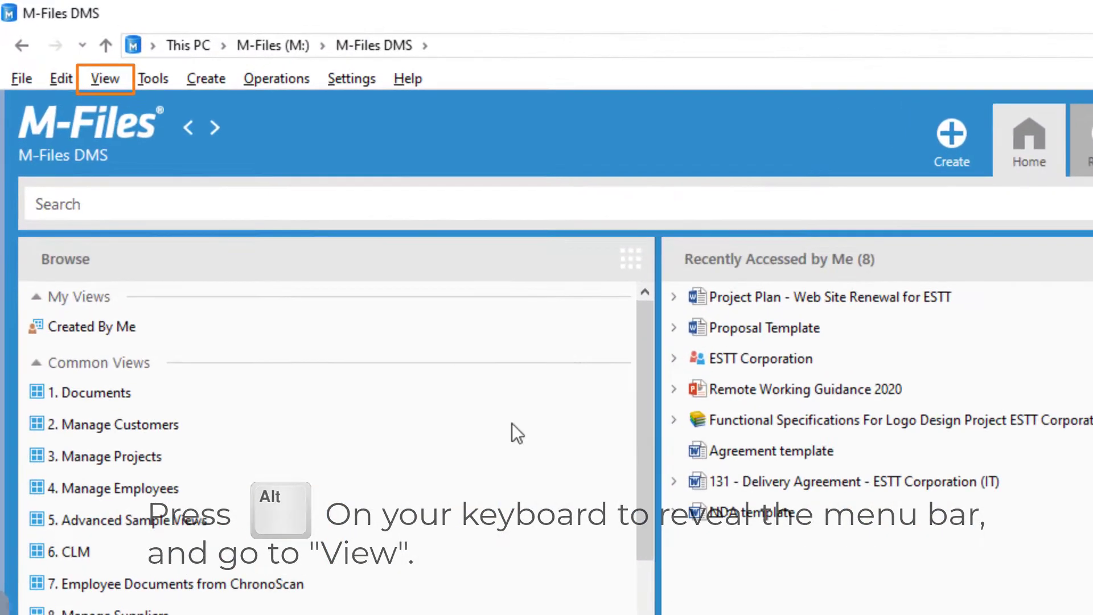
click(97, 73)
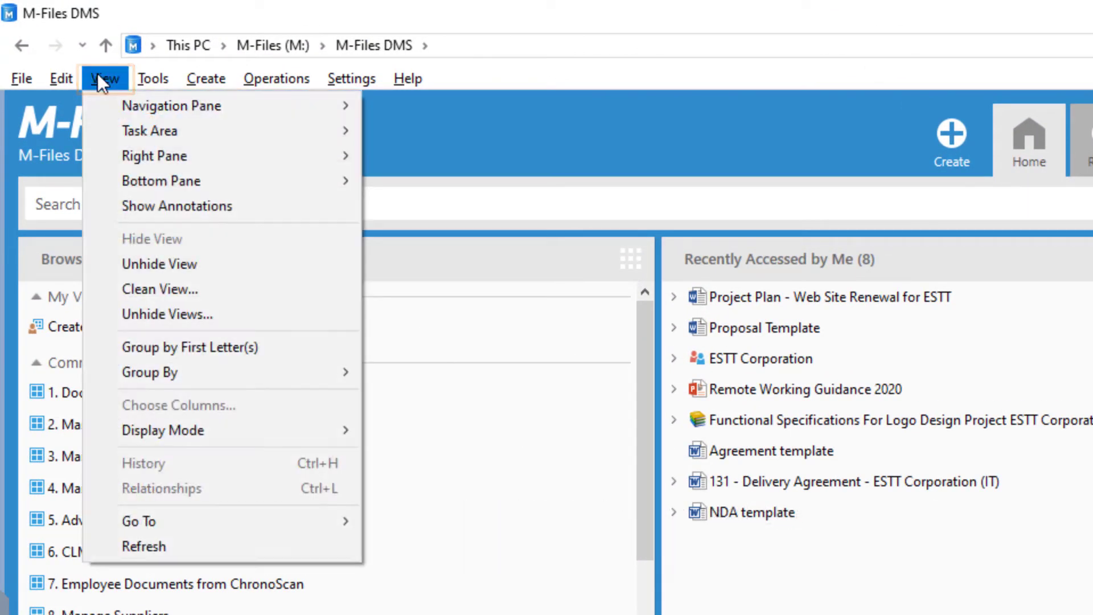
click(132, 206)
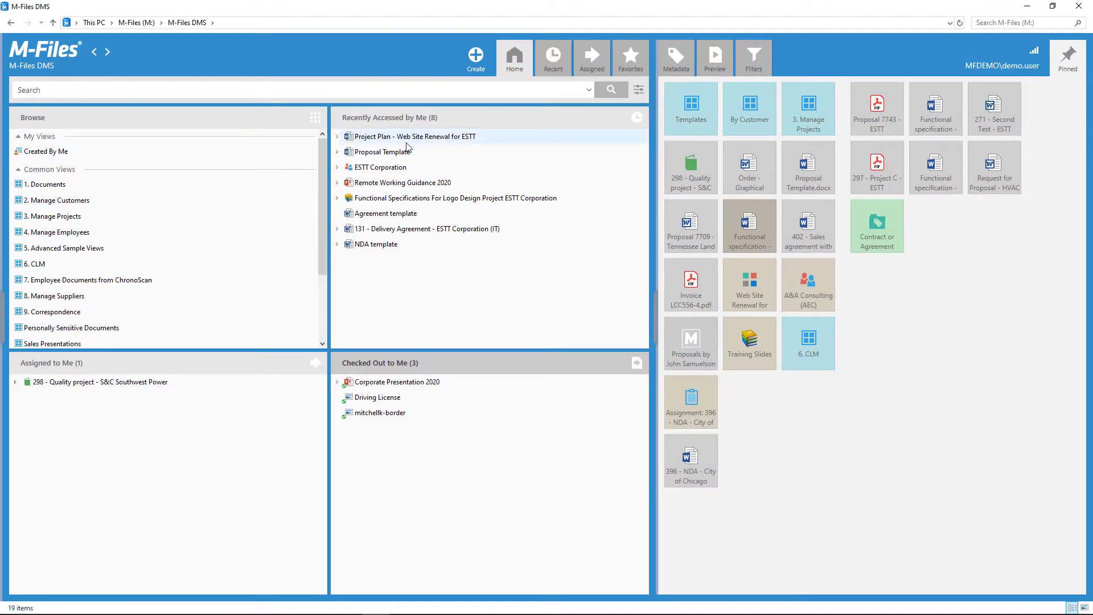
right_click(444, 141)
mouse_move(397, 183)
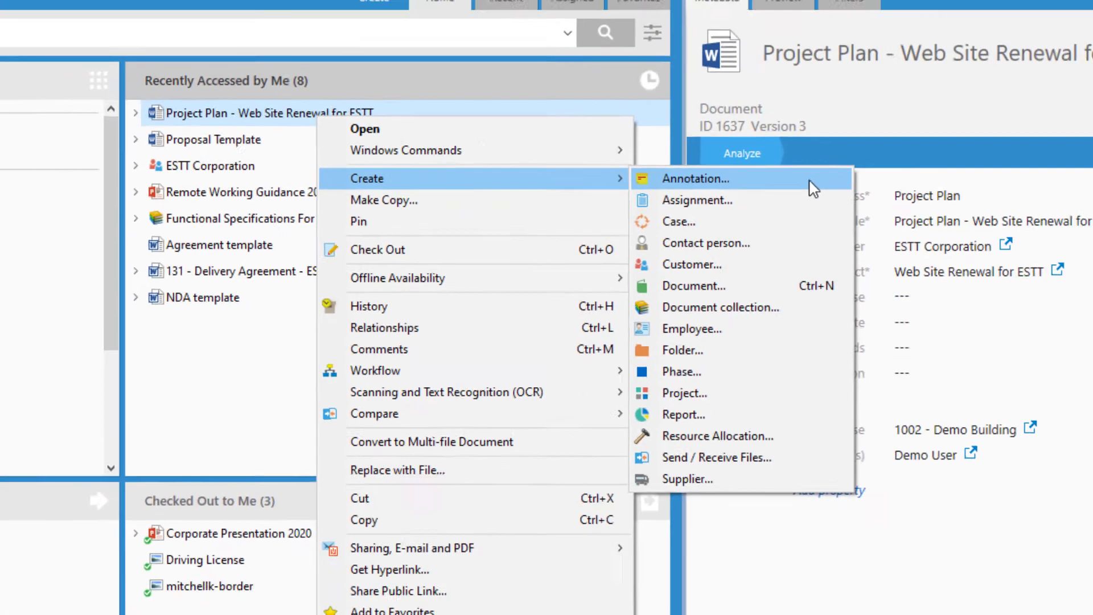
click(805, 188)
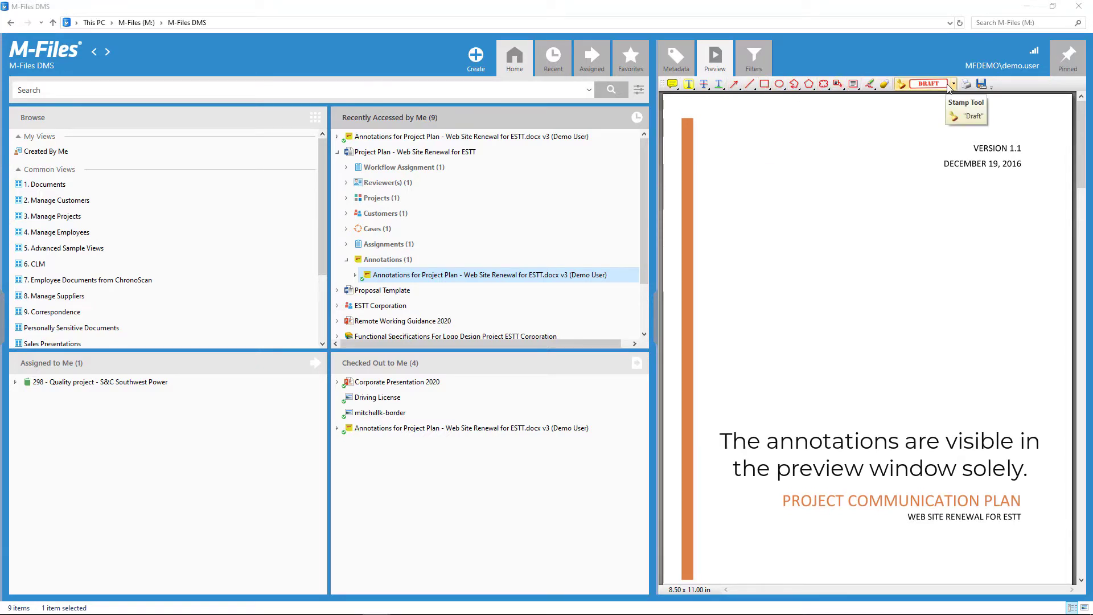
Step: Place a DRAFT stamp beside the communication table and highlight the summary text
scroll(1018, 257, down, 5)
scroll(1018, 258, down, 3)
click(928, 84)
click(961, 277)
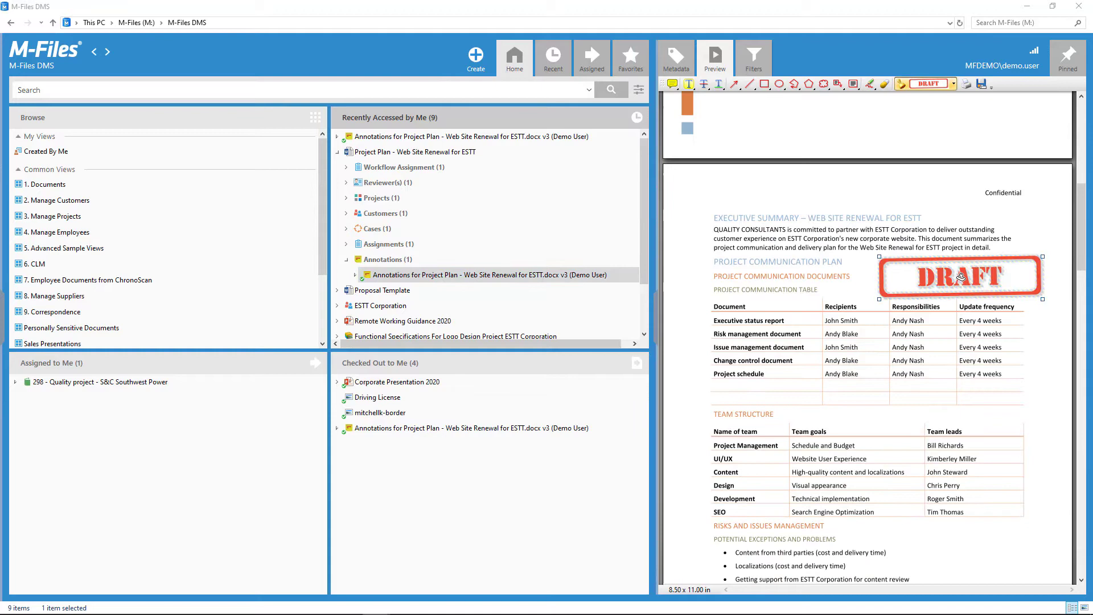
click(688, 83)
drag(714, 230, 991, 249)
Step: Strike out the bullets, underline the corrective-measures paragraph green, cloud the table, expand the task pane
scroll(990, 248, down, 2)
click(703, 84)
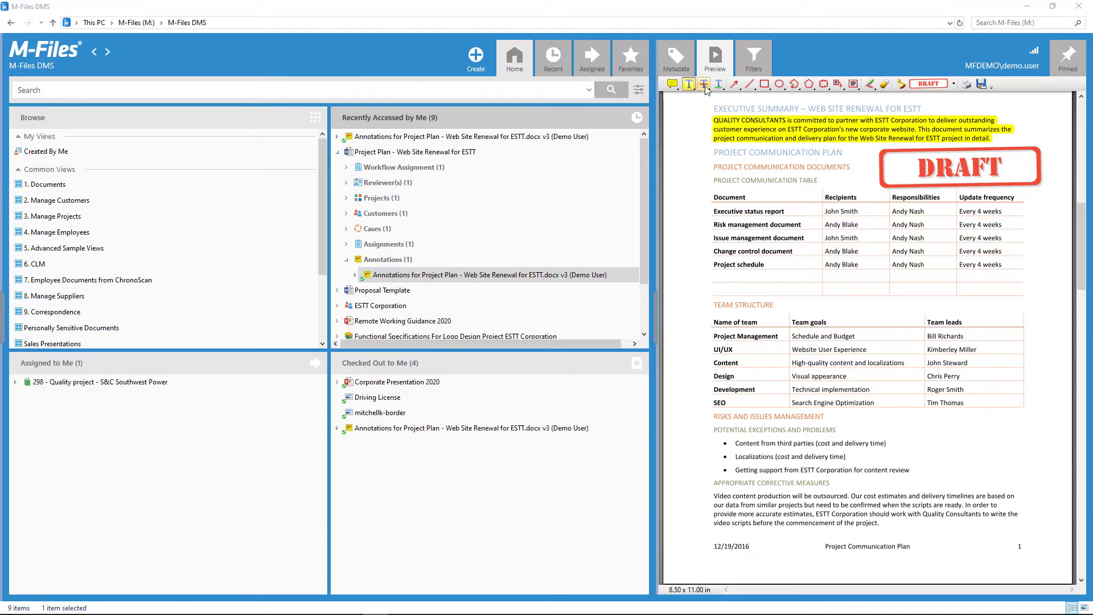
drag(910, 470, 724, 441)
drag(830, 515, 714, 496)
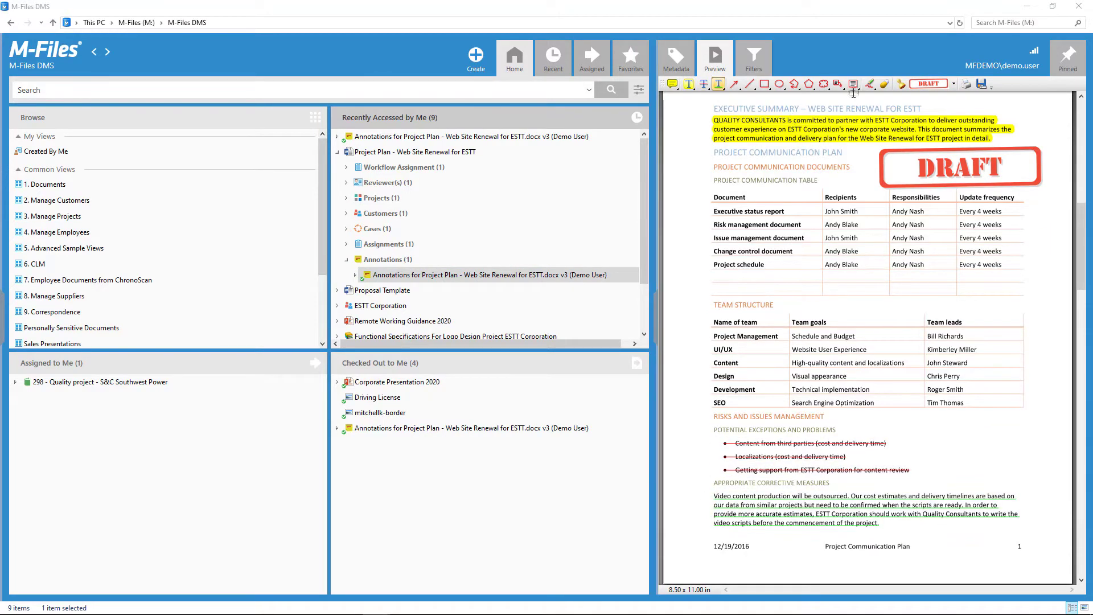
drag(827, 417, 905, 416)
click(1001, 453)
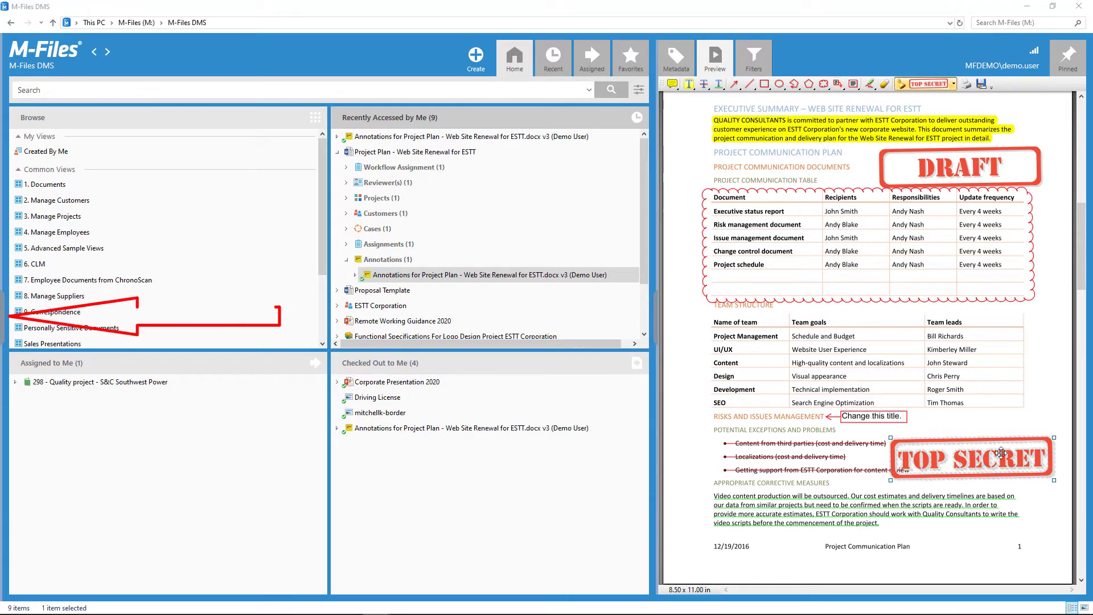
click(2, 315)
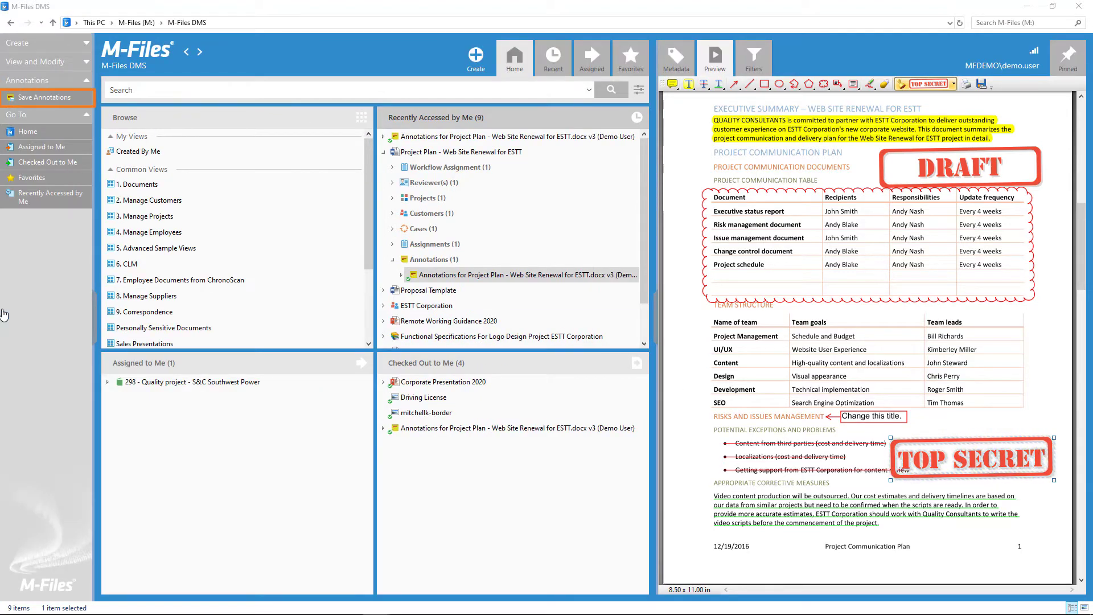
Step: Collapse the task pane and check in the Project Plan annotations by selecting Proposal Template
click(96, 325)
click(450, 290)
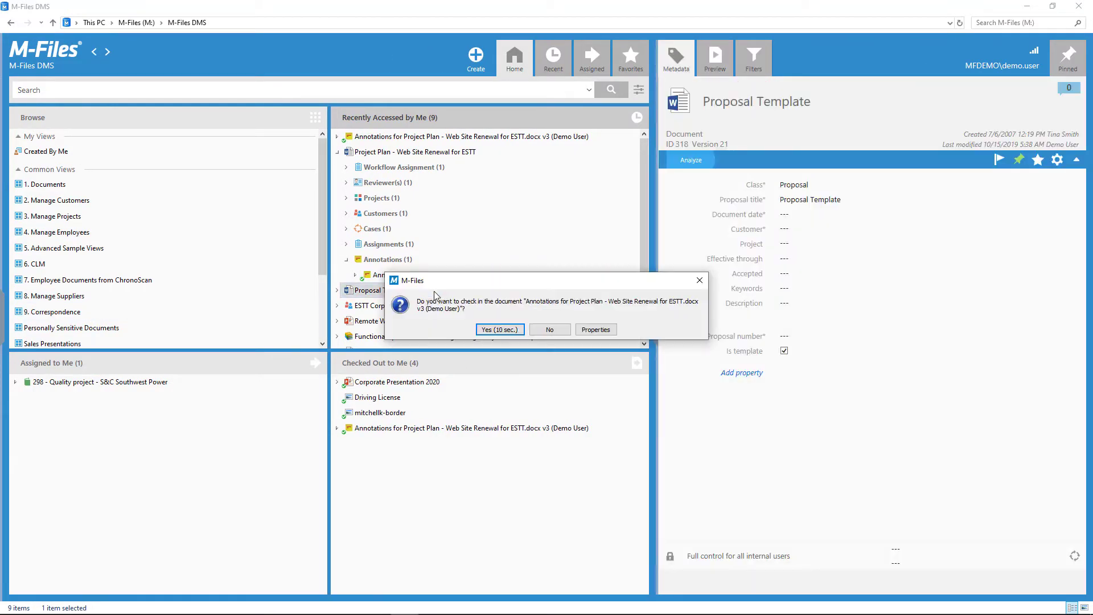
click(509, 331)
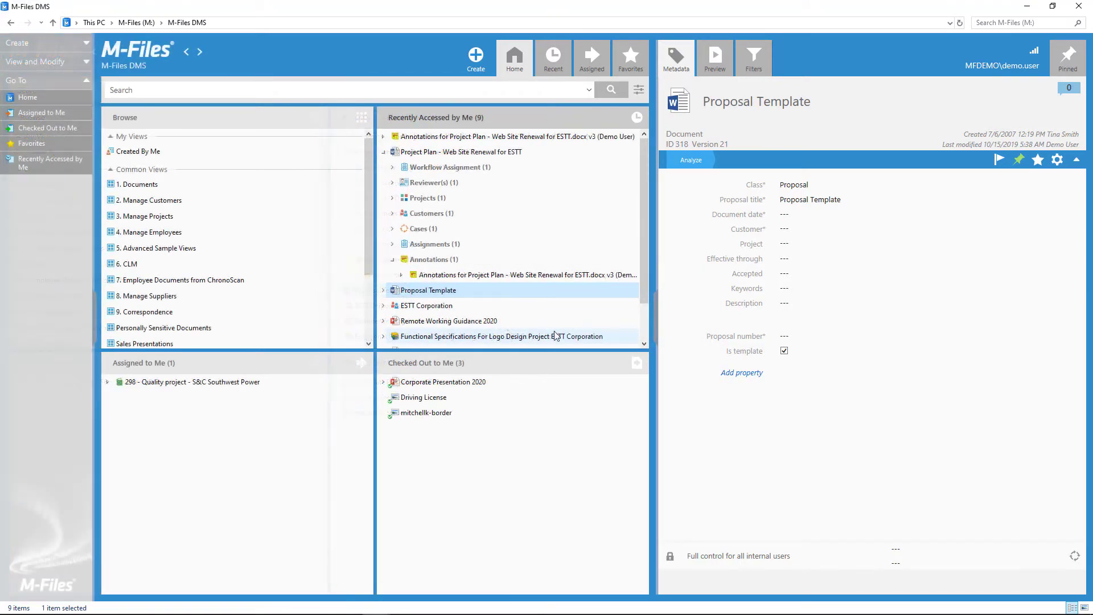
Step: Select the Project Plan annotations object and choose Edit Annotations to reopen it
click(538, 276)
click(74, 98)
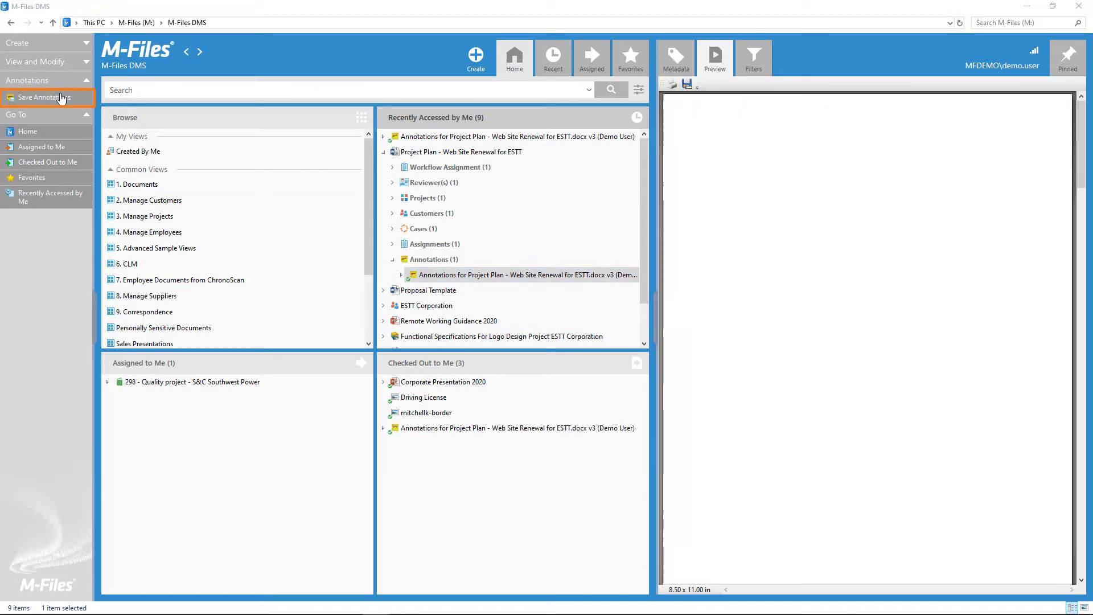
scroll(930, 270, down, 5)
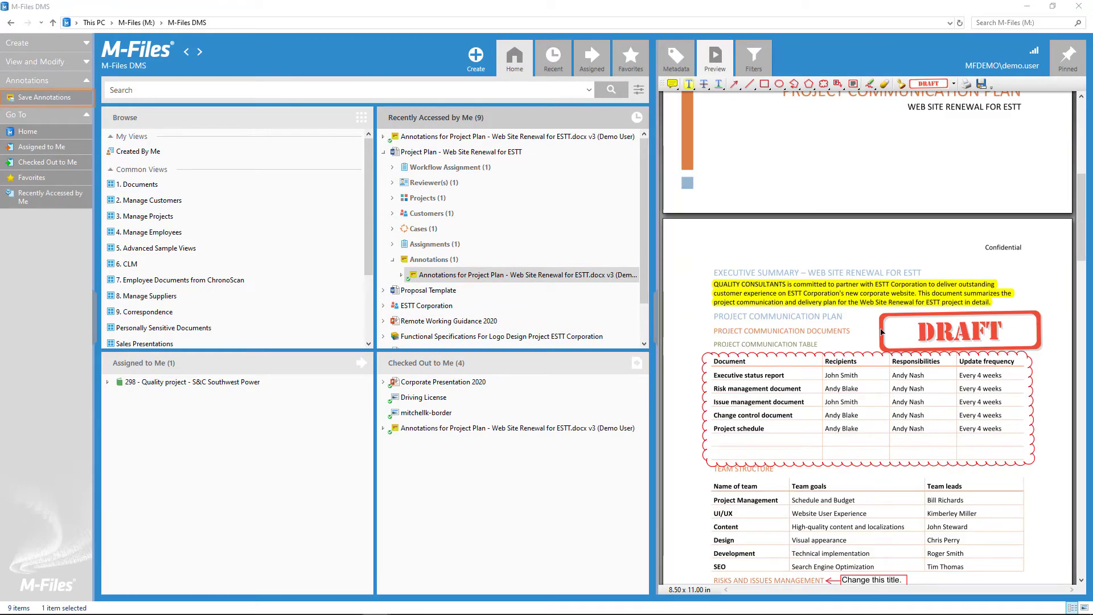
scroll(878, 332, up, 5)
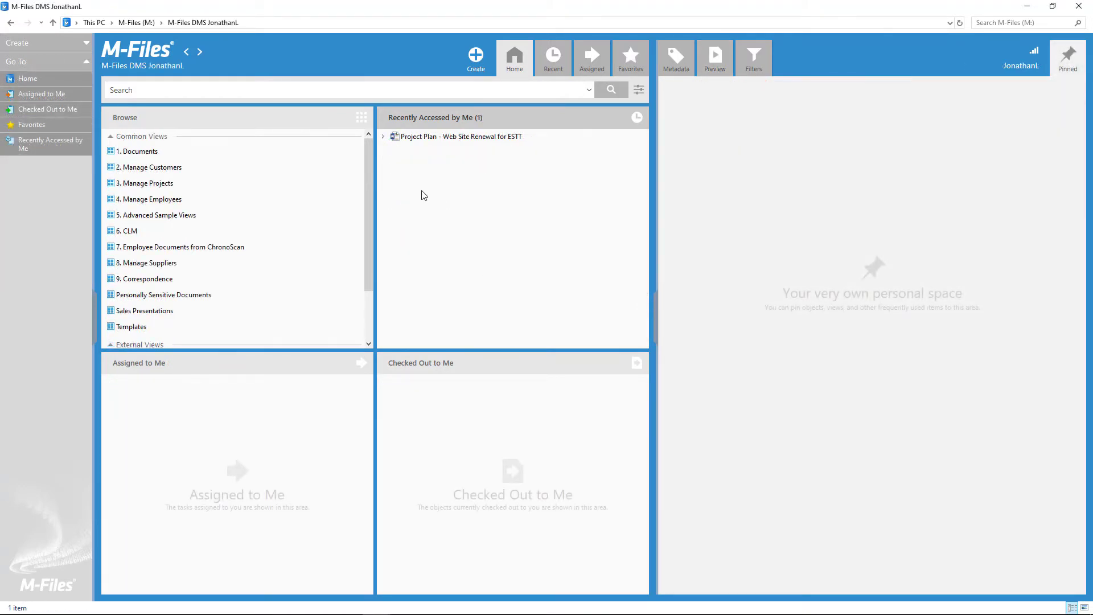
Step: Expand Project Plan's Annotations node, preview the first user's annotation object, and scroll to page 2
click(383, 137)
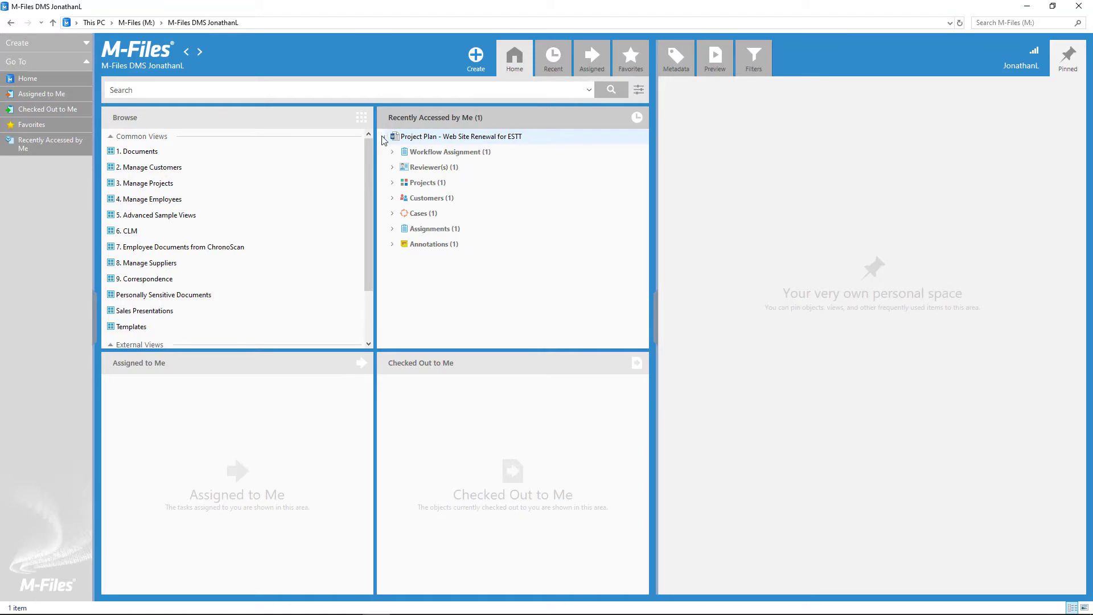
click(392, 244)
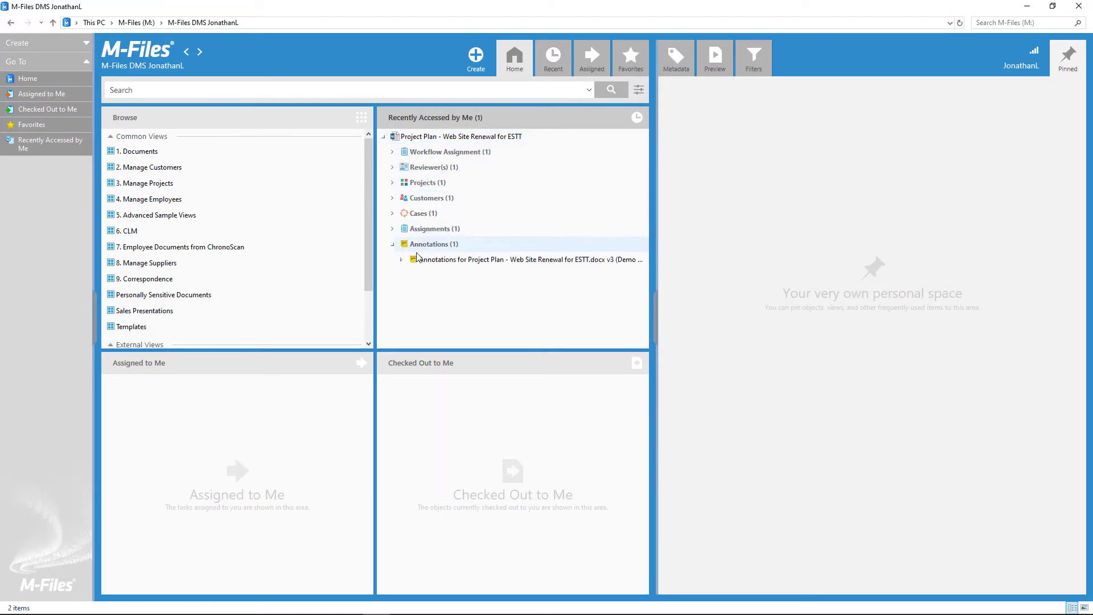
click(419, 259)
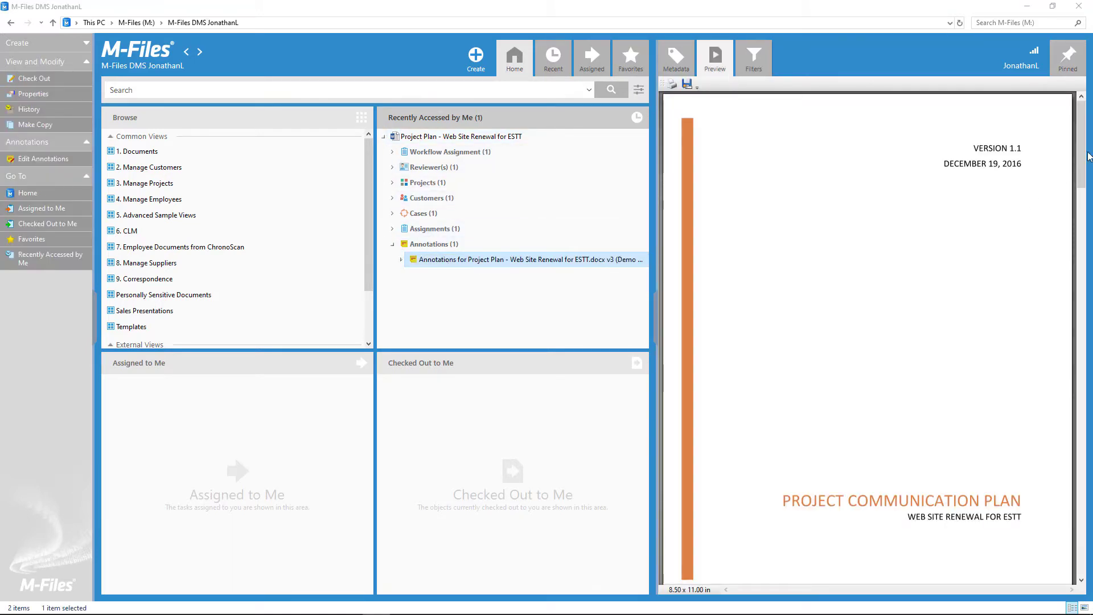
mouse_move(1089, 157)
mouse_down()
mouse_move(1090, 264)
mouse_move(1090, 238)
mouse_up()
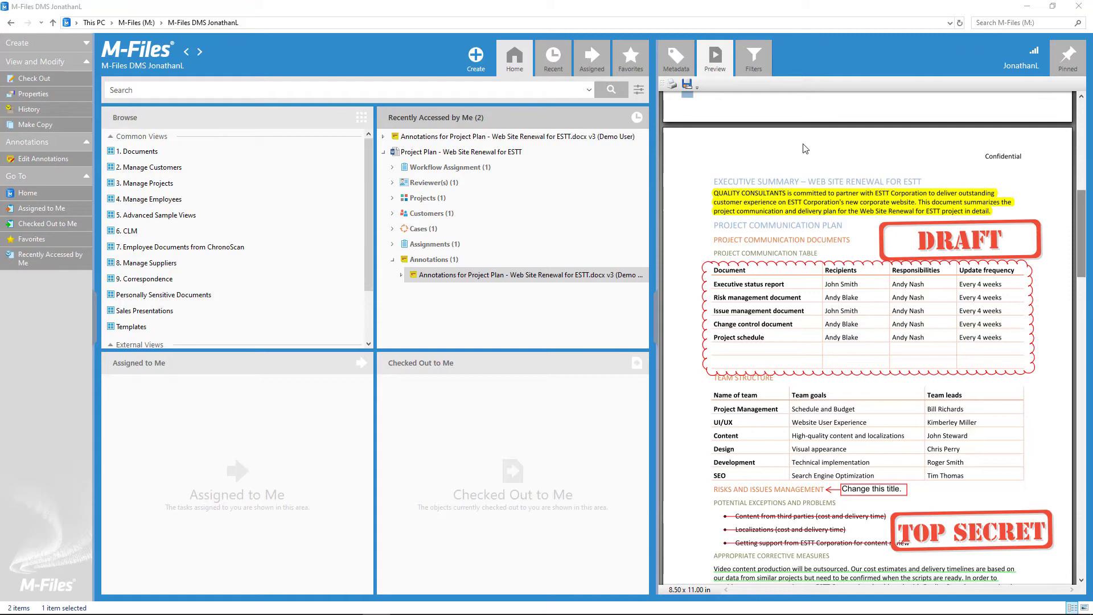
Step: Create a new annotation layer on the Project Plan document
click(476, 152)
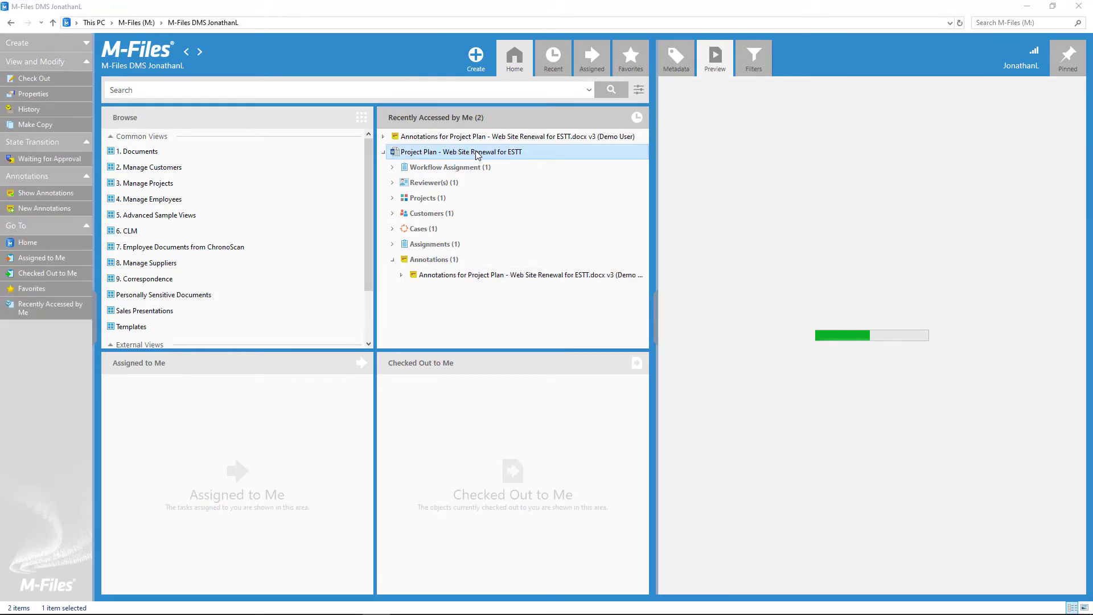
right_click(476, 150)
click(706, 185)
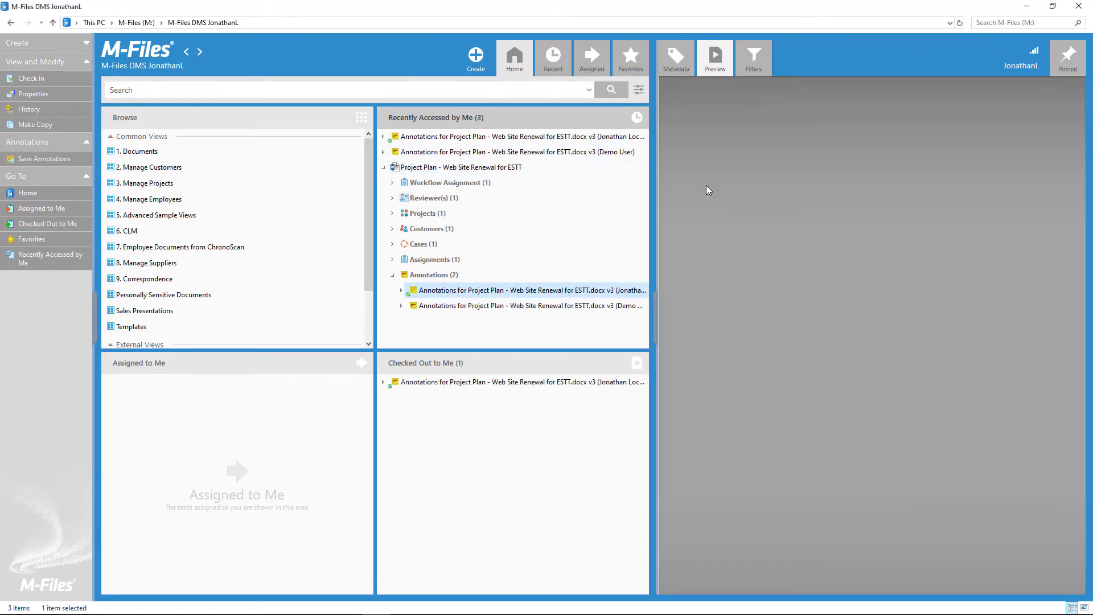
Step: Strike through the executive summary and corrective-measures paragraphs and underline the exceptions bullets green
drag(998, 220, 714, 181)
click(703, 84)
scroll(866, 342, down, 3)
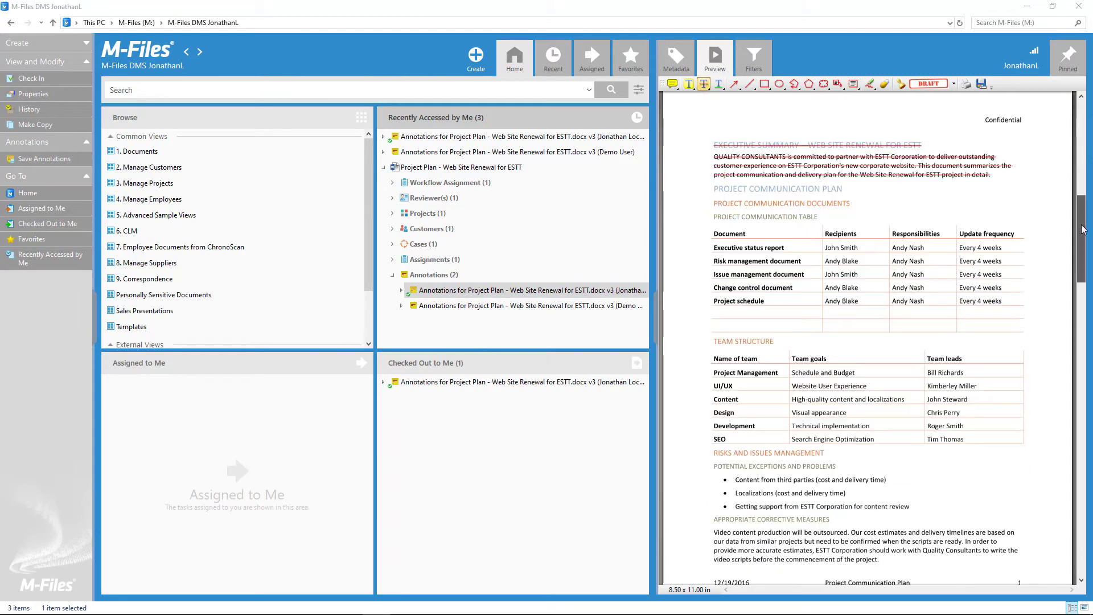
drag(714, 465, 880, 505)
click(704, 84)
drag(911, 453, 715, 413)
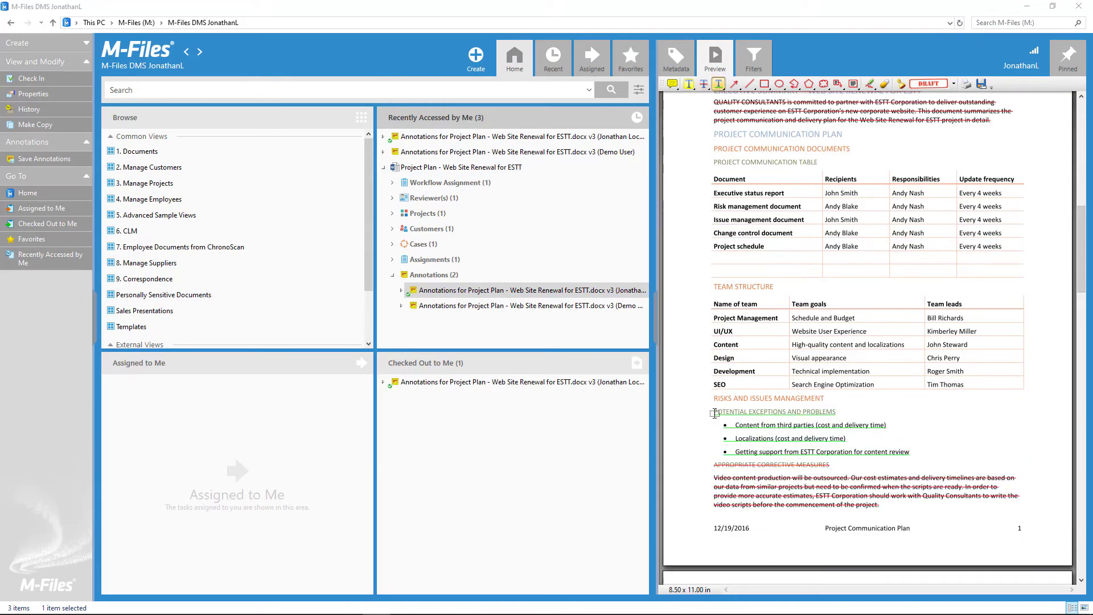
Step: Place a FINAL stamp and add a title-page comment note starting 'Looking good. Some small adjustments'
click(954, 83)
click(910, 176)
click(882, 281)
scroll(882, 284, up, 10)
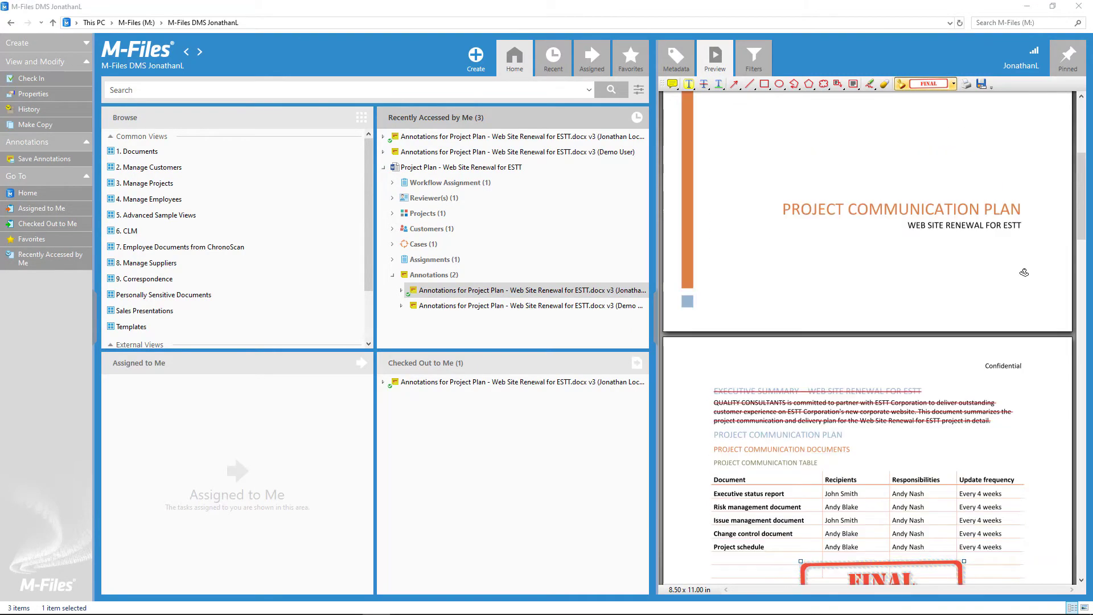
scroll(913, 213, up, 5)
click(827, 212)
text(Looking good. Some small adjustments and it's going to be perfect.)
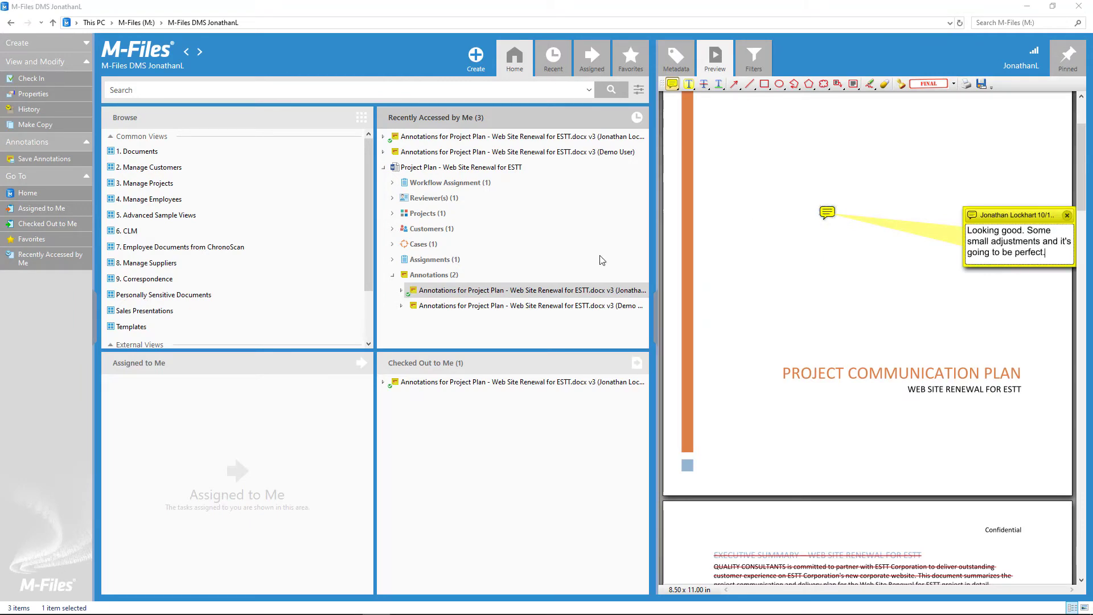
Step: Check in the new annotation layer and reselect the Project Plan document
right_click(428, 290)
click(456, 370)
scroll(955, 317, down, 3)
scroll(955, 316, down, 5)
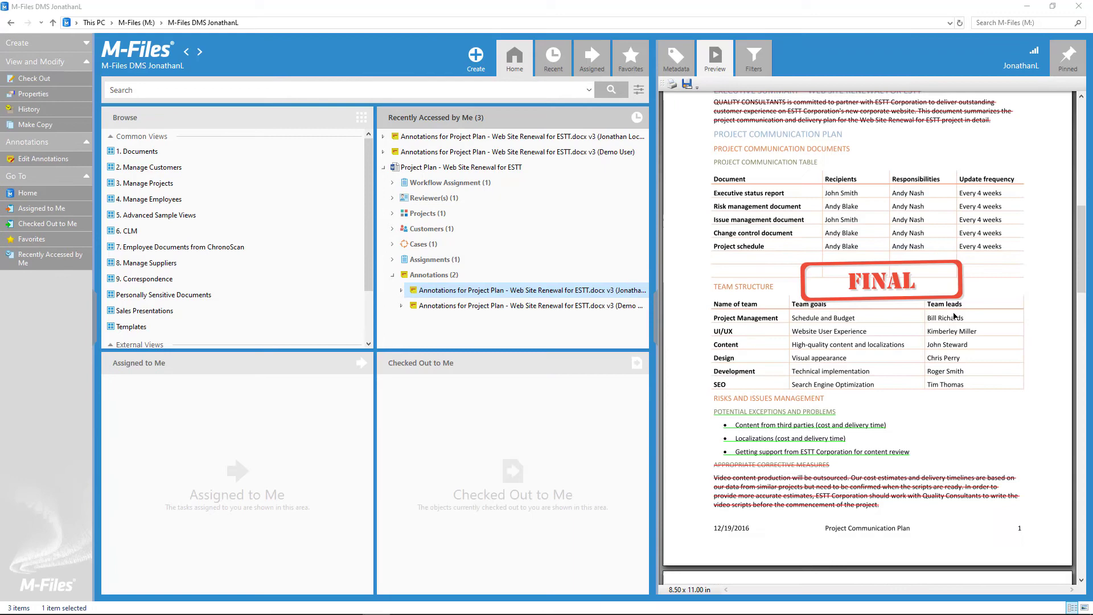
scroll(955, 316, up, 10)
scroll(955, 316, up, 5)
click(459, 168)
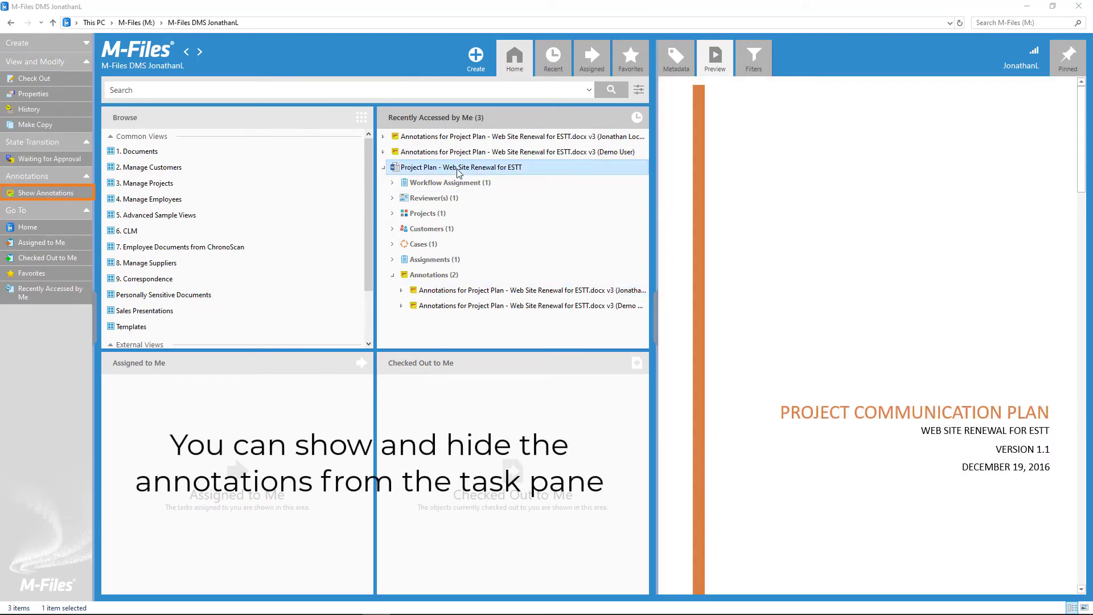
click(55, 193)
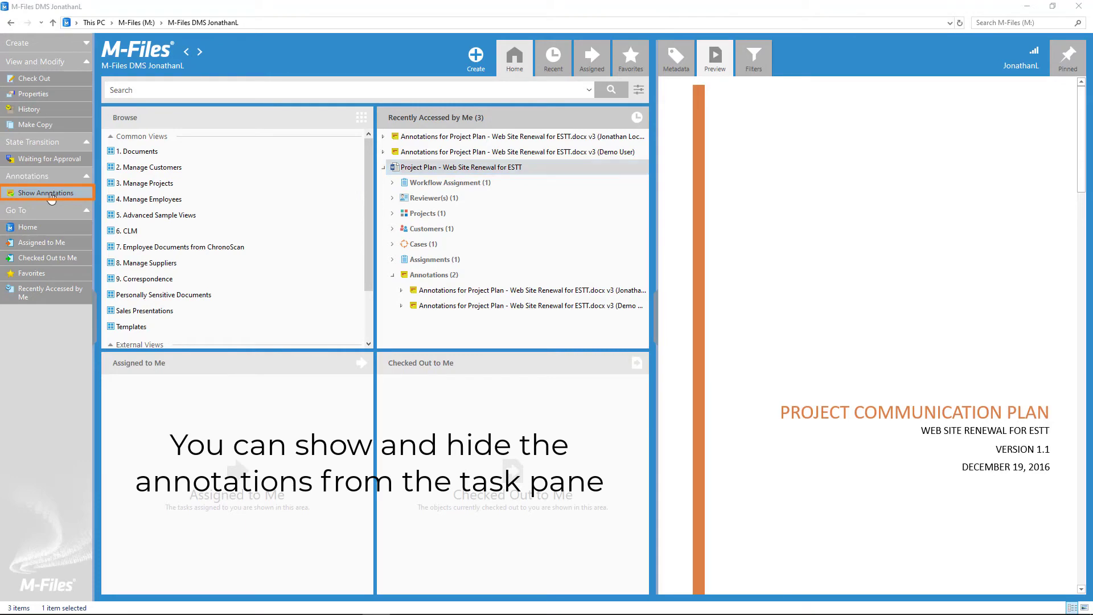
scroll(868, 338, down, 4)
scroll(868, 339, down, 3)
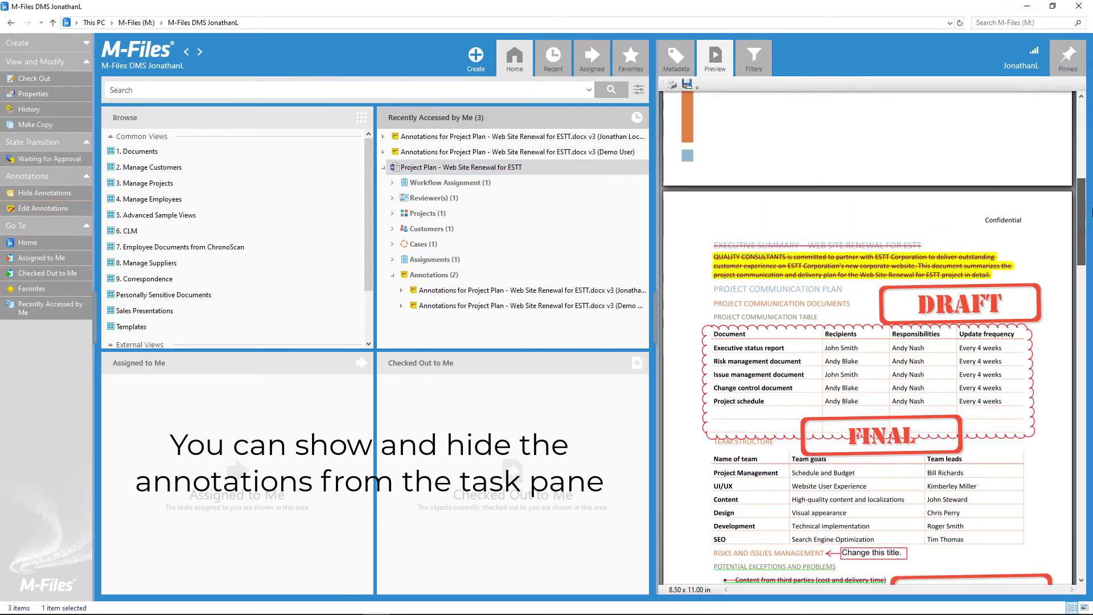
scroll(868, 338, down, 3)
scroll(1091, 230, down, 3)
scroll(1091, 230, down, 3)
click(55, 194)
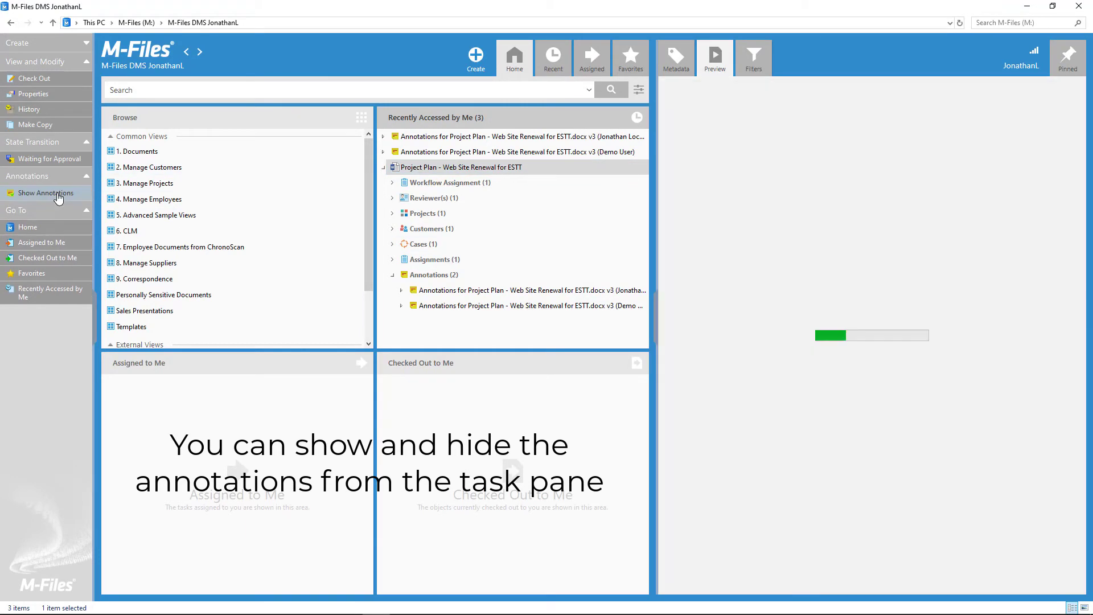
mouse_move(1089, 114)
mouse_down()
mouse_move(1091, 216)
mouse_move(1087, 137)
mouse_up()
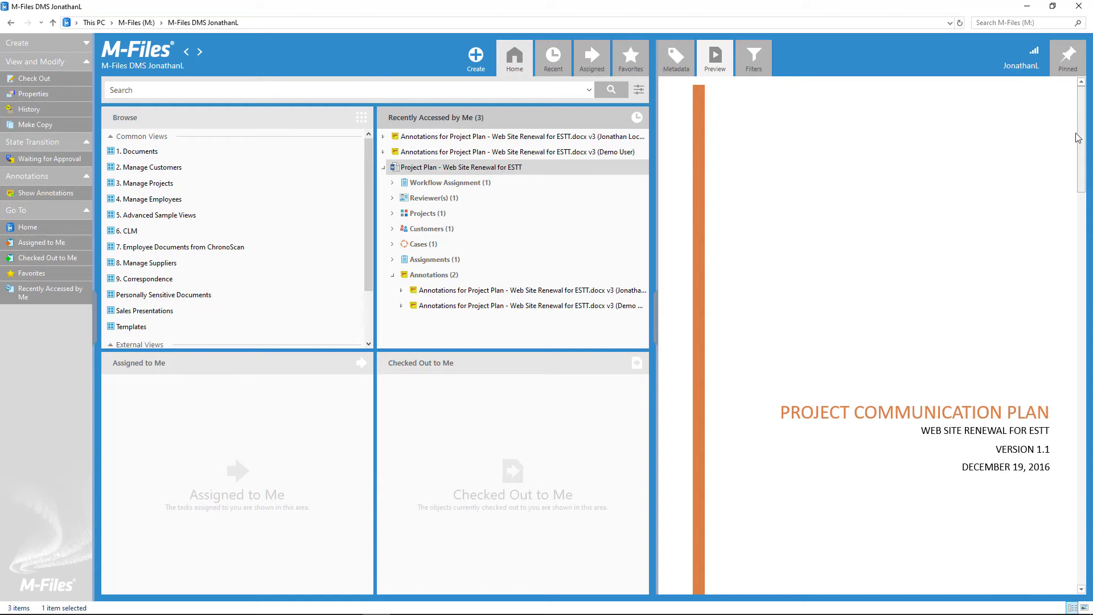
Step: Save the first annotation layer of Project Plan as a PDF in Documents
click(558, 292)
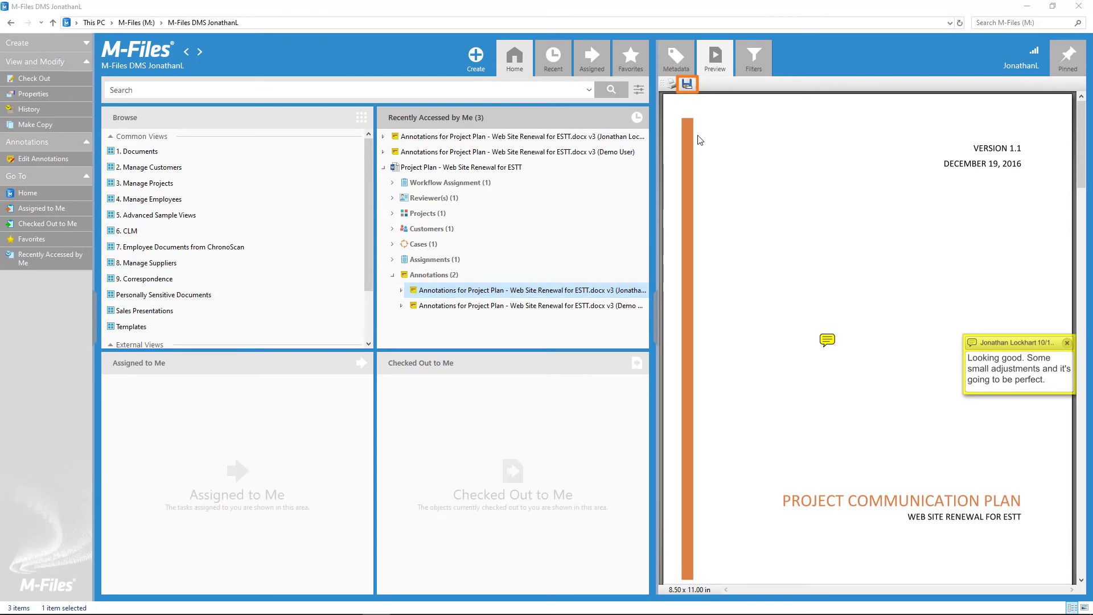
click(688, 85)
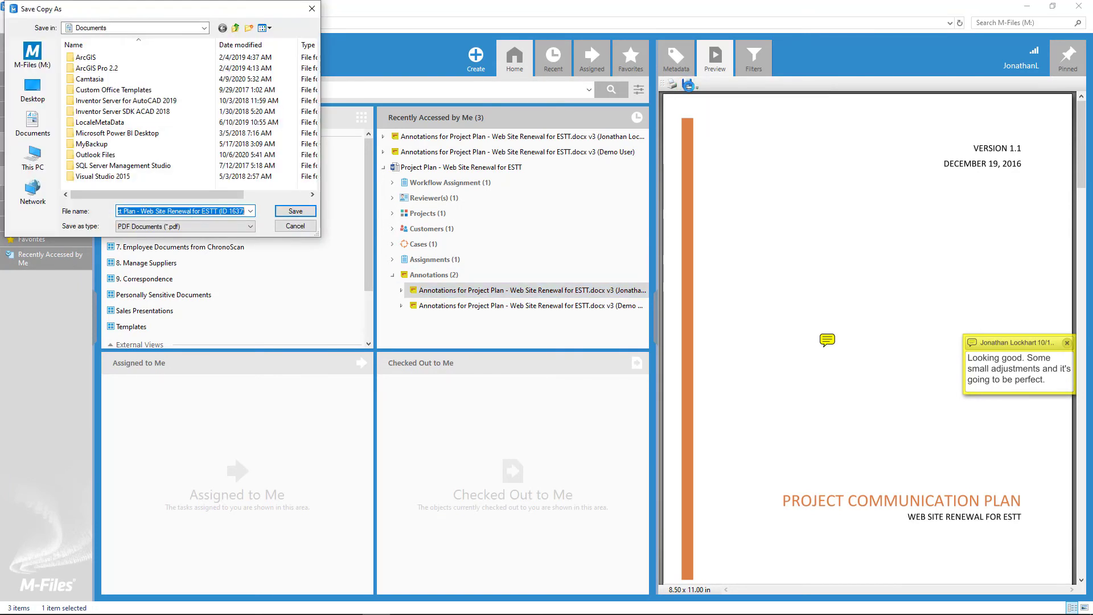
click(305, 213)
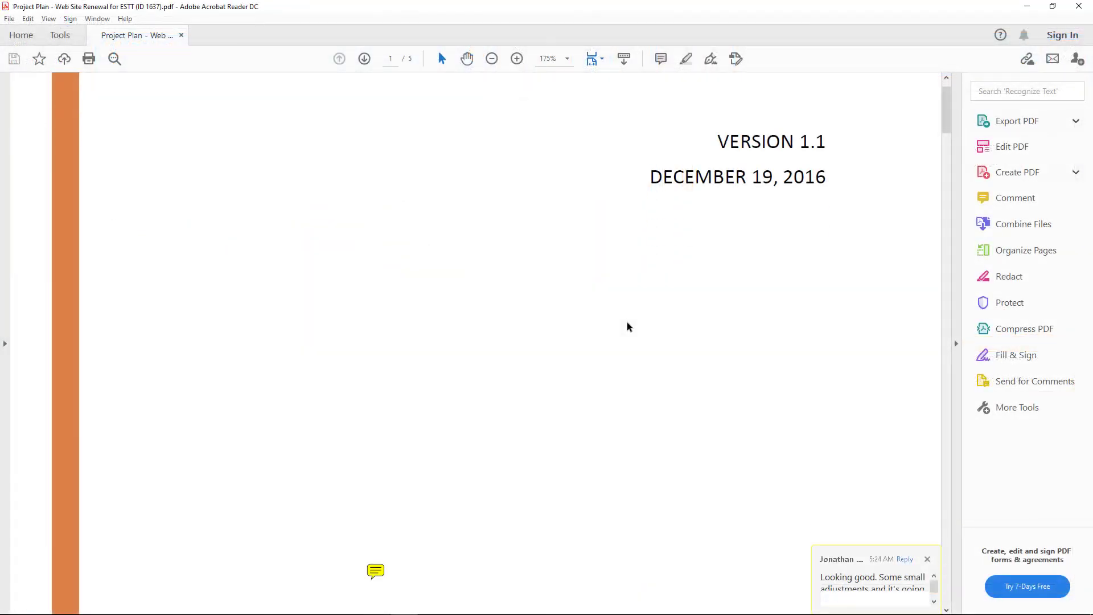
Step: Enlarge the comment popup, then scroll through pages 1–2 to check underlines and strikethroughs
drag(874, 475, 880, 535)
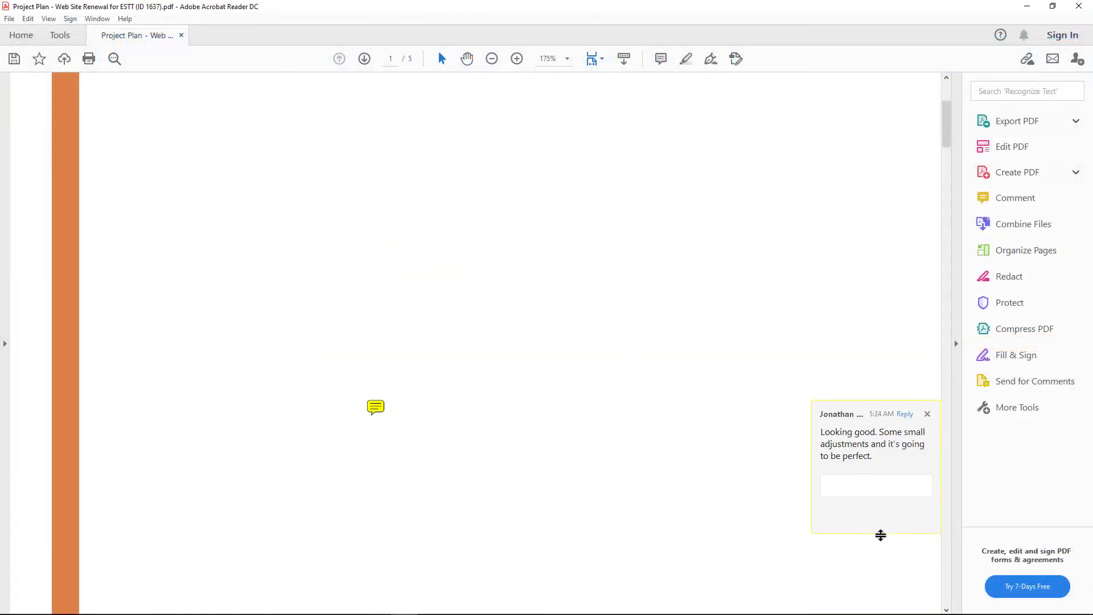
scroll(486, 426, down, 5)
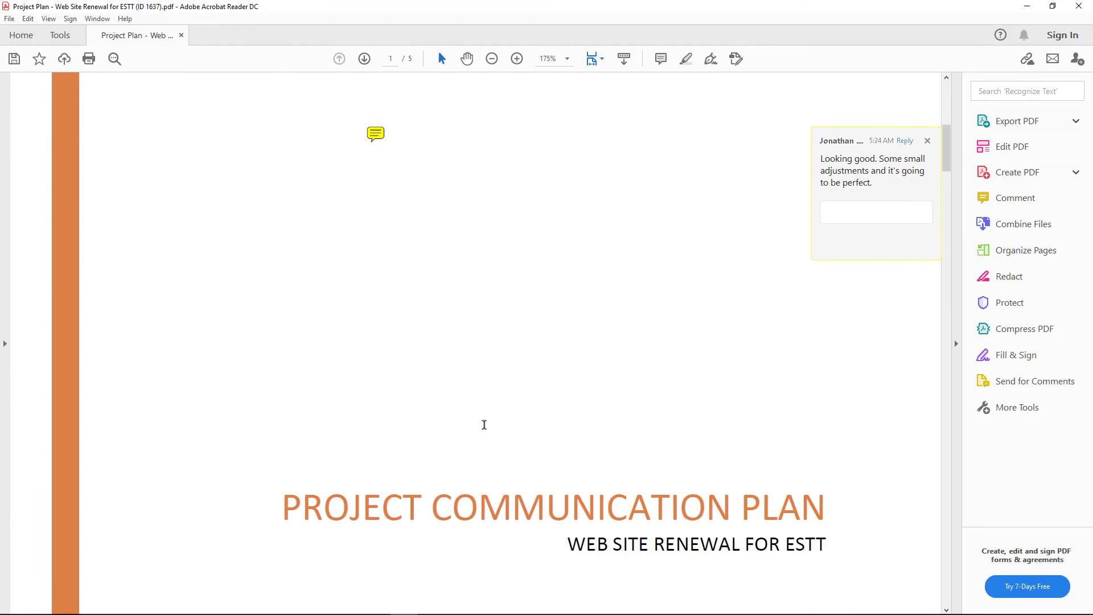
scroll(484, 425, down, 10)
scroll(484, 424, down, 3)
scroll(484, 425, down, 3)
scroll(484, 426, down, 8)
scroll(484, 424, down, 4)
scroll(484, 425, down, 3)
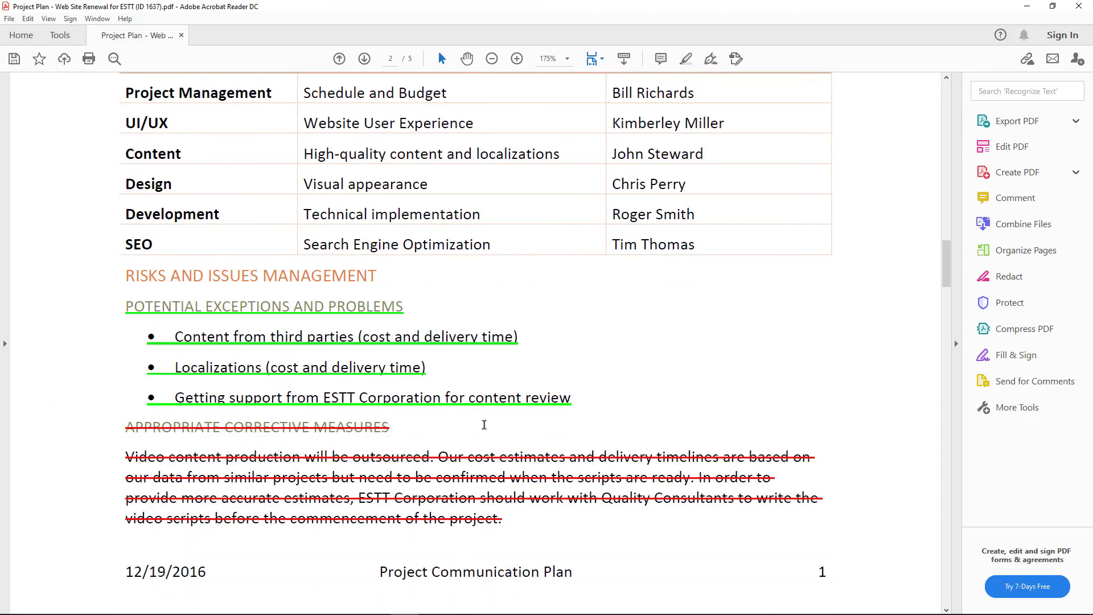
scroll(484, 424, up, 5)
scroll(484, 425, up, 8)
scroll(484, 425, up, 8)
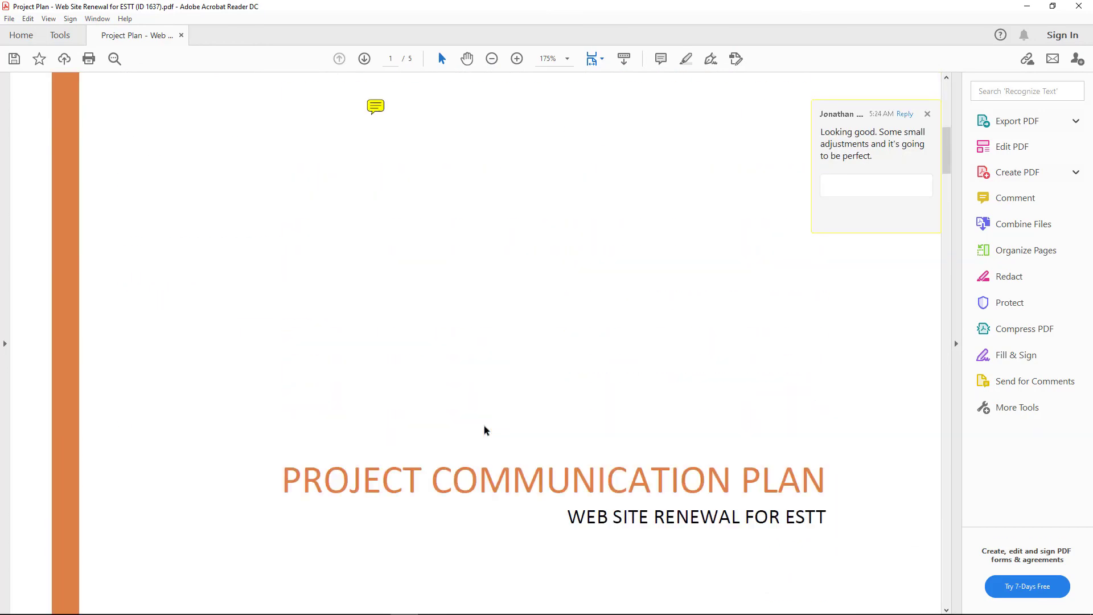